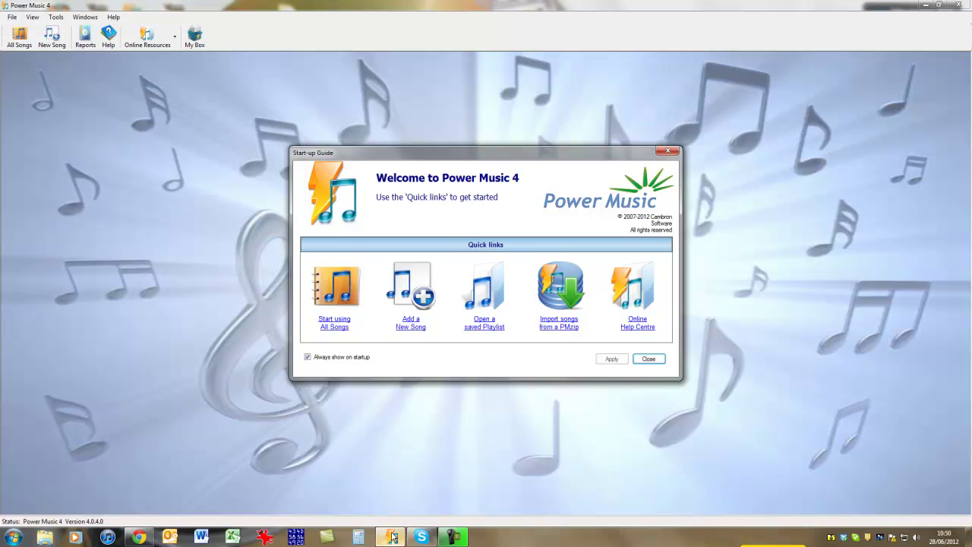
- Open All Songs from the Start-up Guide and bring up the Power Music Box login dialog
{"action": "left_click", "coordinate": [330, 318]}
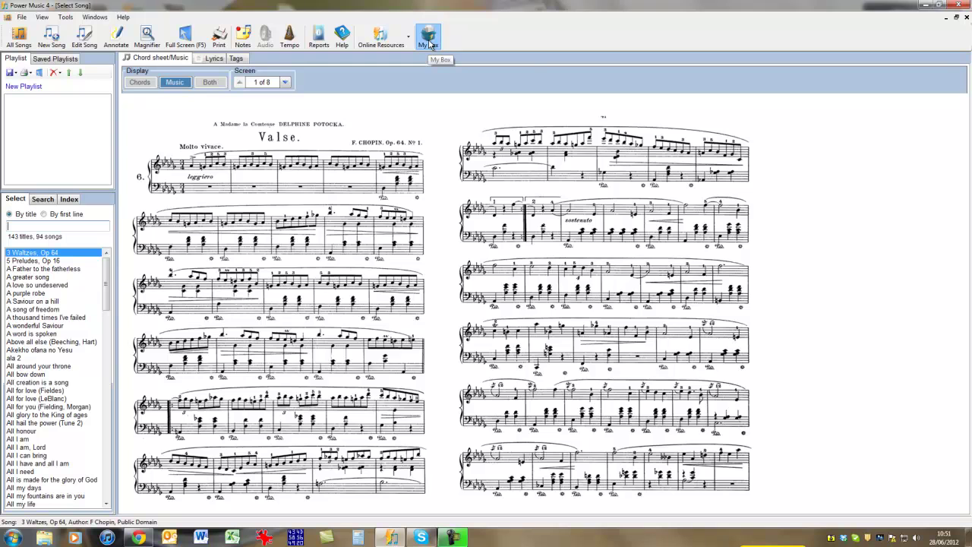
{"action": "left_click", "coordinate": [428, 38]}
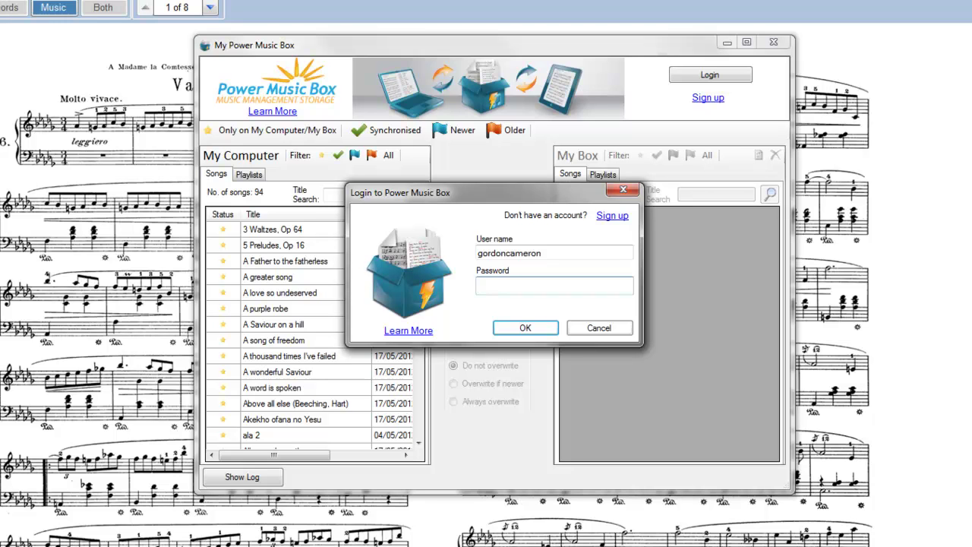
- Enter the account password to sign in, listing 94 local songs beside 85 in My Box
{"action": "type", "text": "************"}
{"action": "key", "text": "Return"}
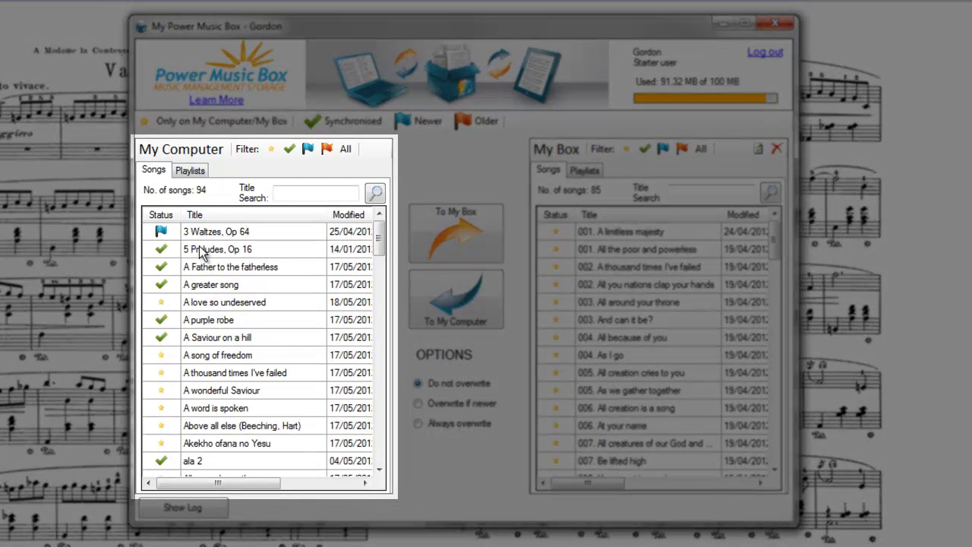
- Browse both song lists, then switch to playlists: 10 on My Computer, 4 in My Box
{"action": "mouse_move", "coordinate": [381, 240]}
{"action": "left_mouse_down"}
{"action": "mouse_move", "coordinate": [383, 456]}
{"action": "mouse_move", "coordinate": [380, 232]}
{"action": "left_mouse_up"}
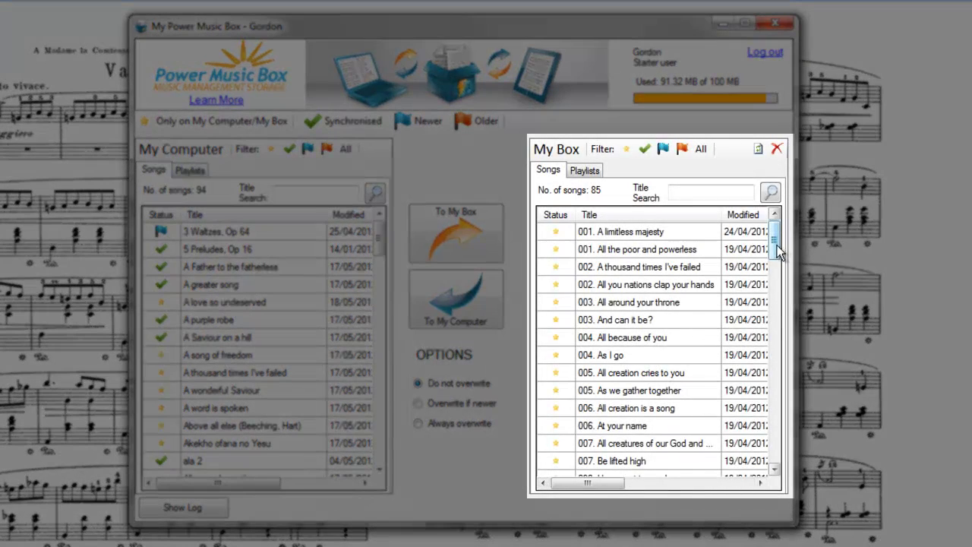
{"action": "mouse_move", "coordinate": [778, 252]}
{"action": "left_mouse_down"}
{"action": "mouse_move", "coordinate": [778, 467]}
{"action": "mouse_move", "coordinate": [781, 242]}
{"action": "left_mouse_up"}
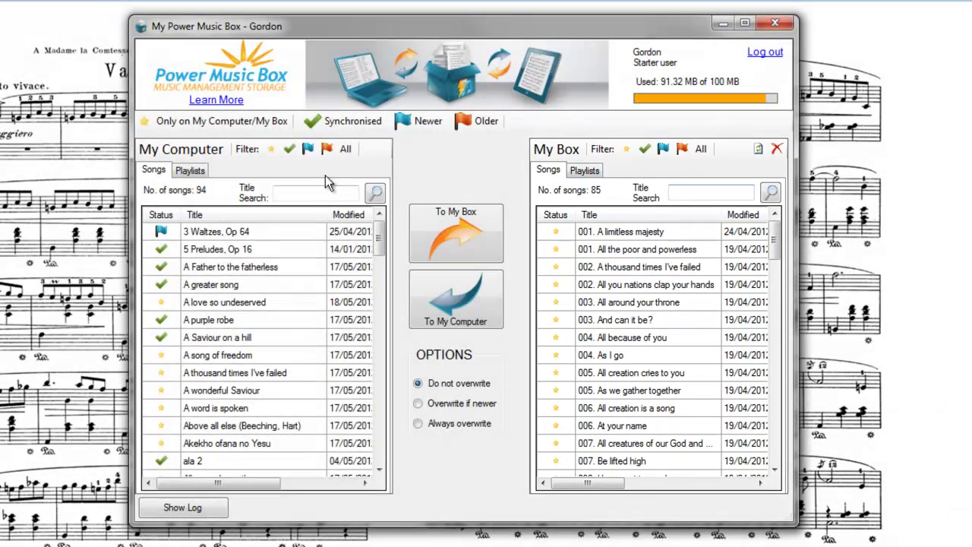
{"action": "left_click", "coordinate": [196, 173]}
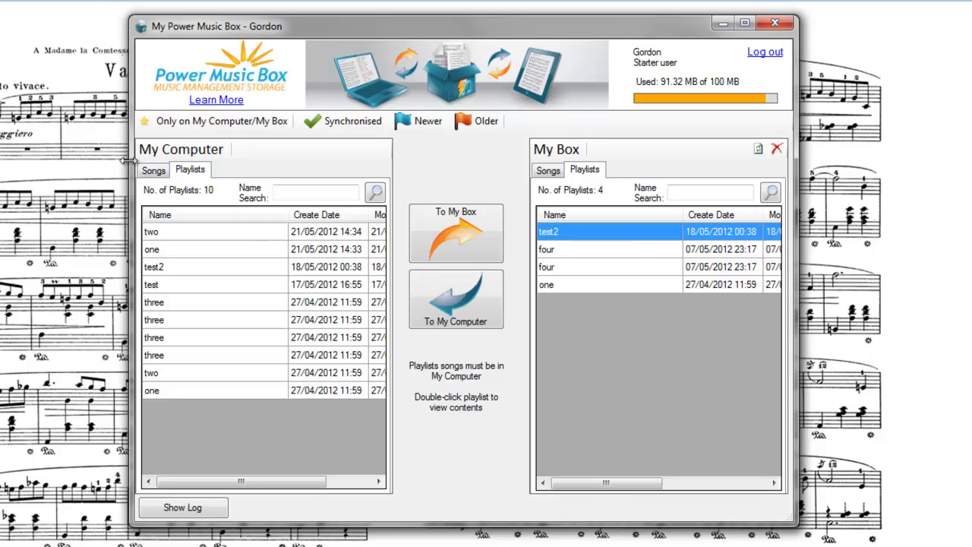
- Switch back to the Songs view, showing 94 local songs and 85 in My Box
{"action": "left_click", "coordinate": [153, 171]}
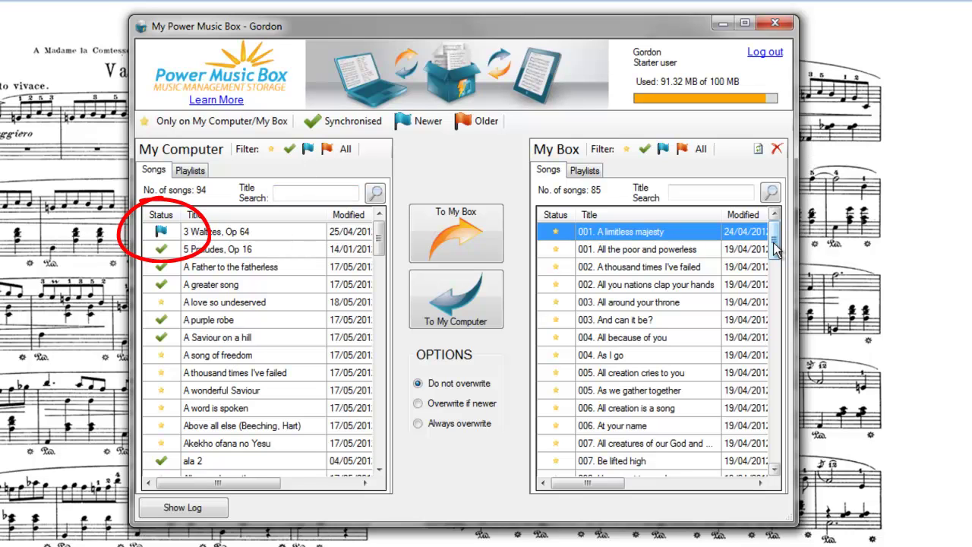
{"action": "left_click_drag", "start_coordinate": [774, 250], "coordinate": [783, 344]}
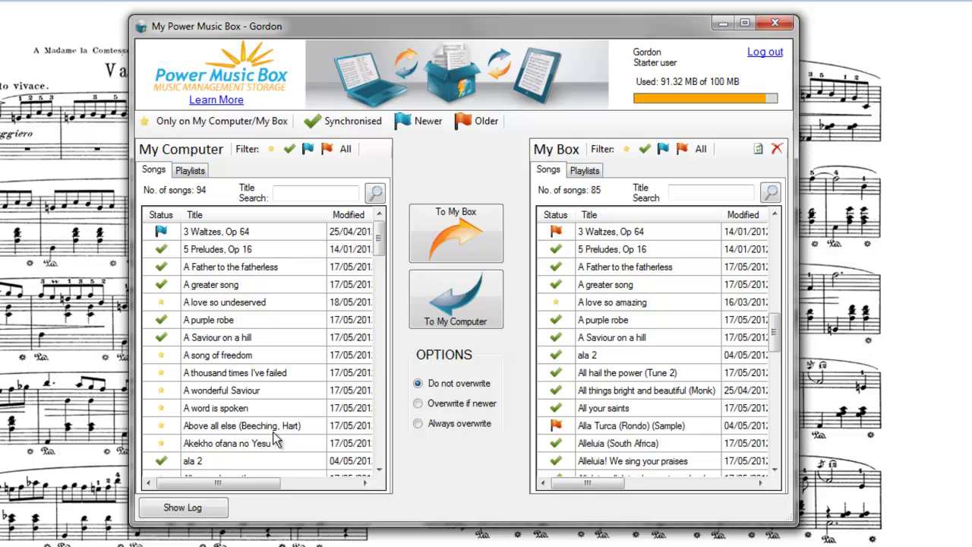
{"action": "left_click_drag", "start_coordinate": [267, 489], "coordinate": [329, 491]}
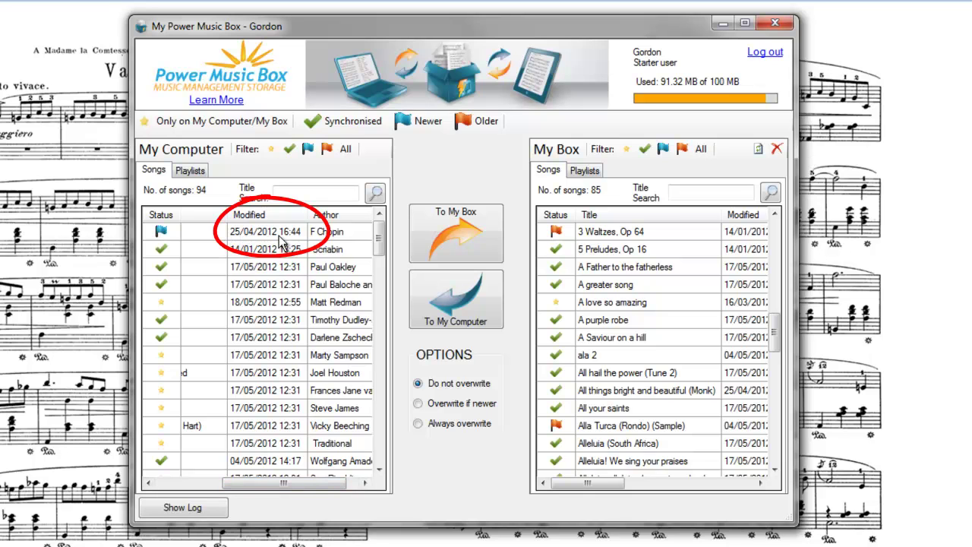
{"action": "mouse_move", "coordinate": [605, 489]}
{"action": "left_mouse_down"}
{"action": "mouse_move", "coordinate": [668, 488]}
{"action": "mouse_move", "coordinate": [558, 481]}
{"action": "left_mouse_up"}
{"action": "left_click_drag", "start_coordinate": [326, 484], "coordinate": [237, 486]}
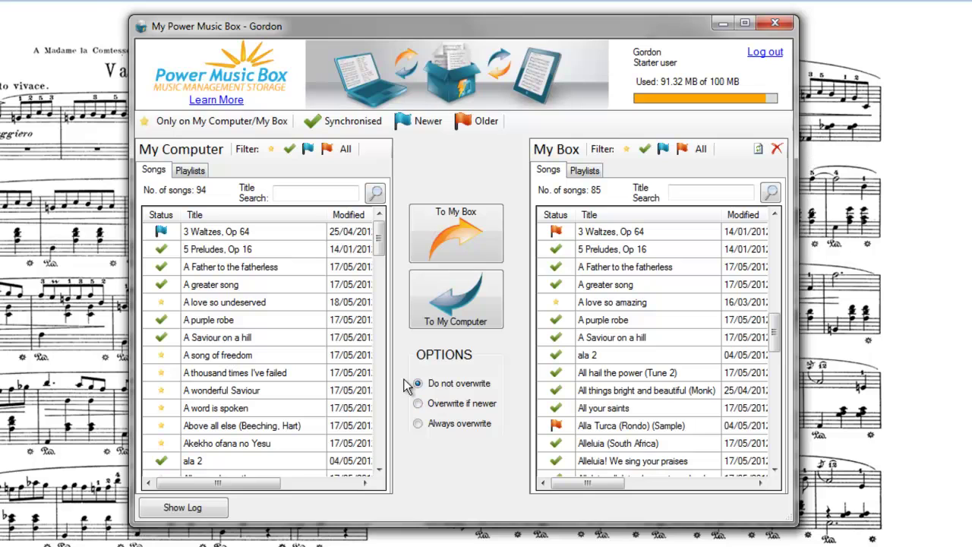
- Upload 'A love so undeserved' and 'A song of freedom' from My Computer to My Box
{"action": "left_click", "coordinate": [245, 310]}
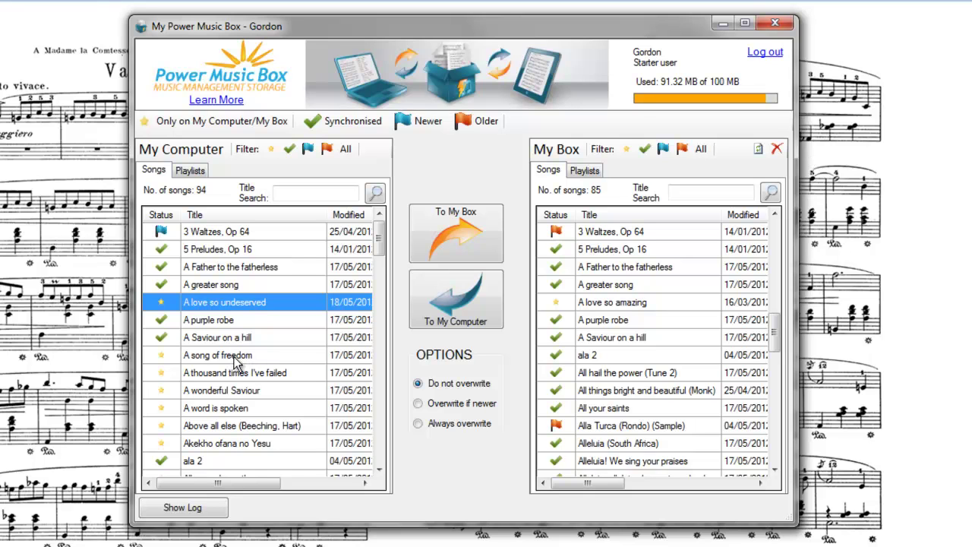
{"action": "left_click", "coordinate": [234, 358], "text": "ctrl"}
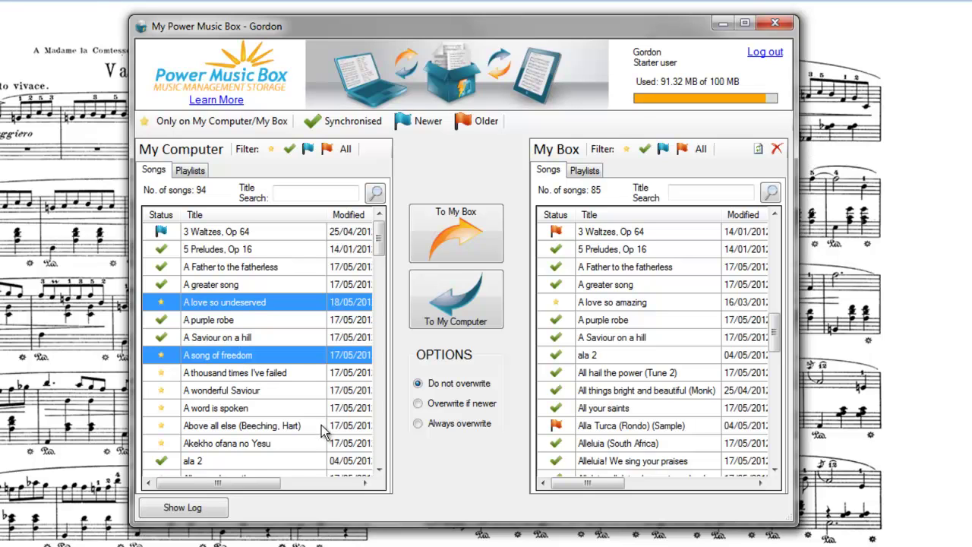
{"action": "left_click", "coordinate": [462, 243]}
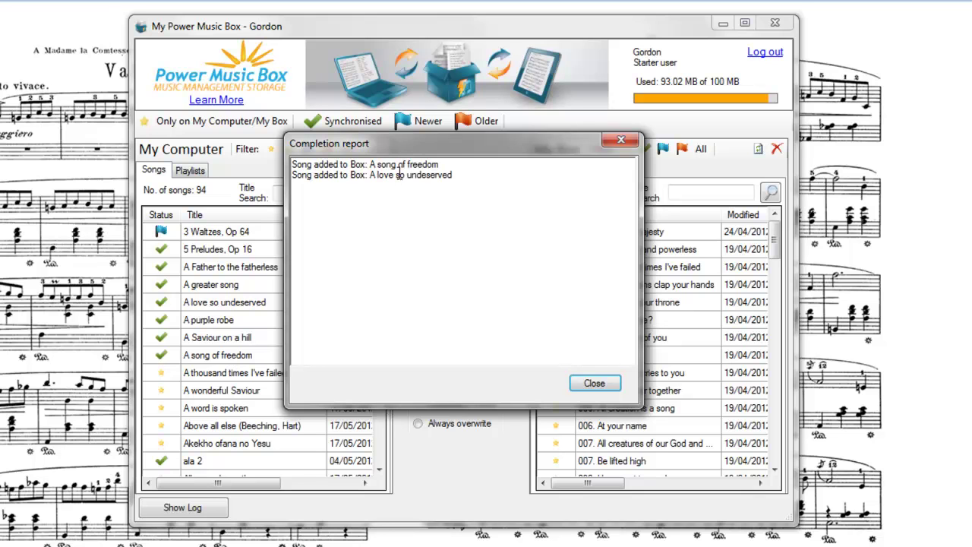
- Dismiss the upload report and review the log confirming both songs were added to My Box
{"action": "left_click", "coordinate": [600, 382]}
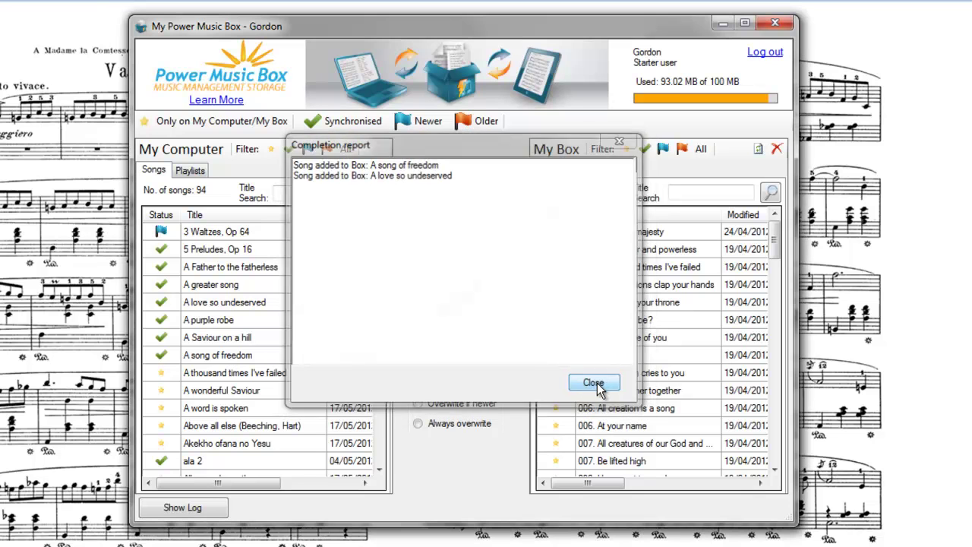
{"action": "left_click", "coordinate": [205, 514]}
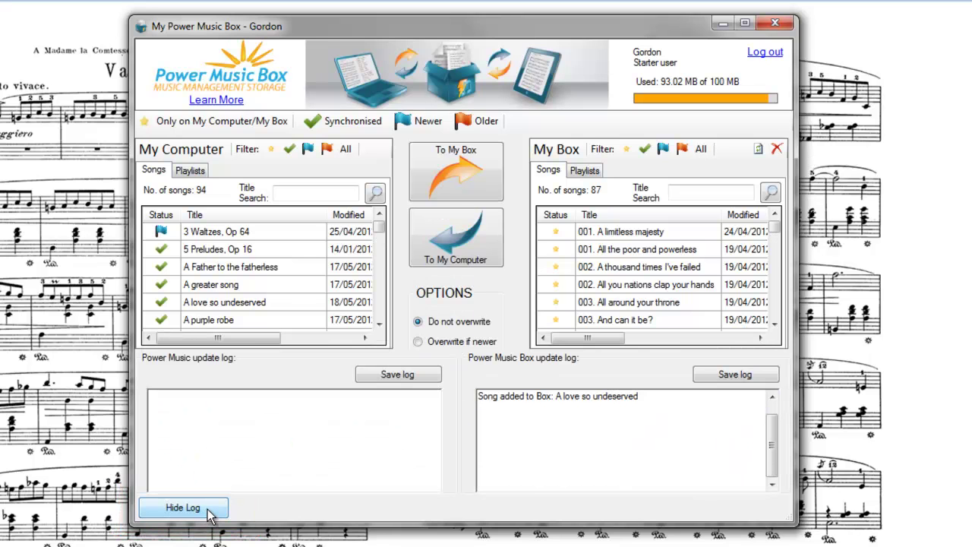
{"action": "scroll", "coordinate": [773, 404], "scroll_direction": "up", "scroll_amount": 5}
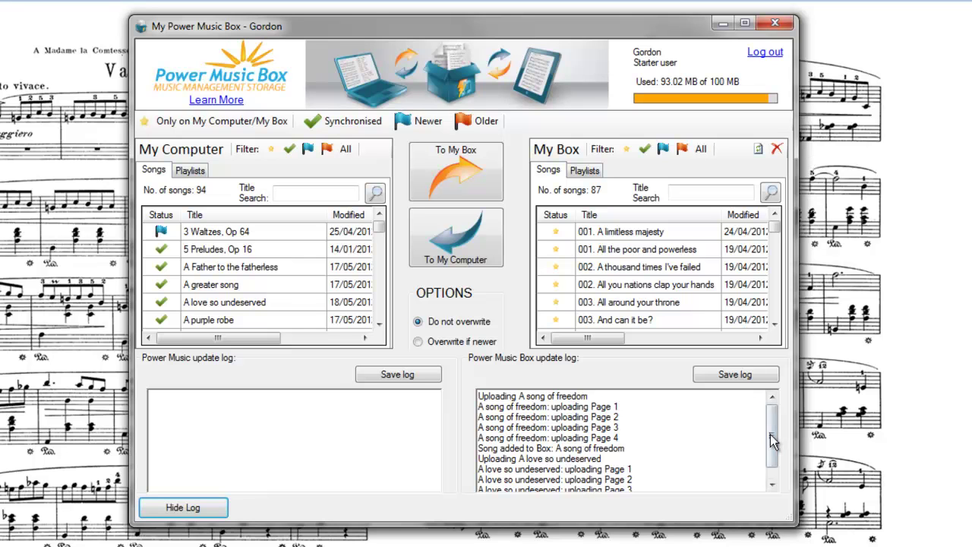
{"action": "left_click_drag", "start_coordinate": [772, 436], "coordinate": [772, 455]}
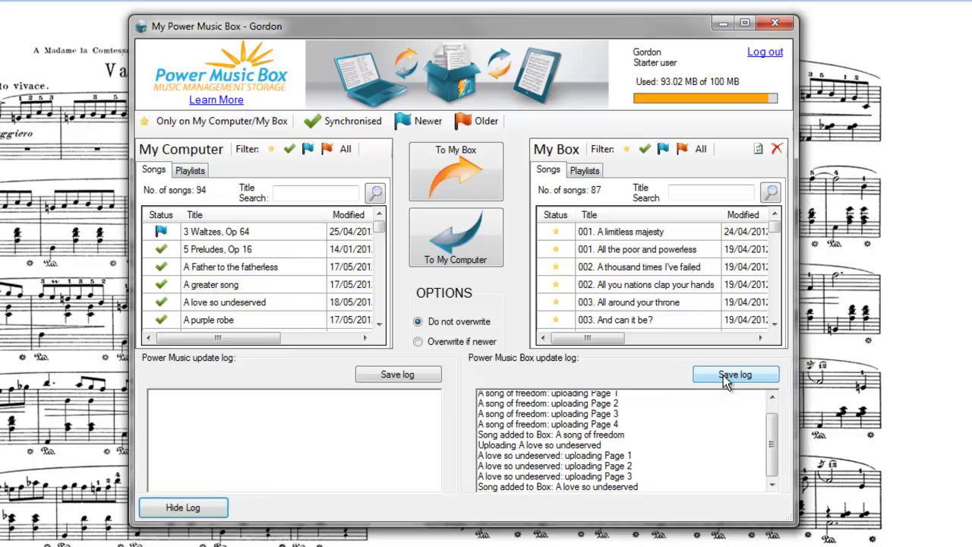
{"action": "left_click", "coordinate": [195, 509]}
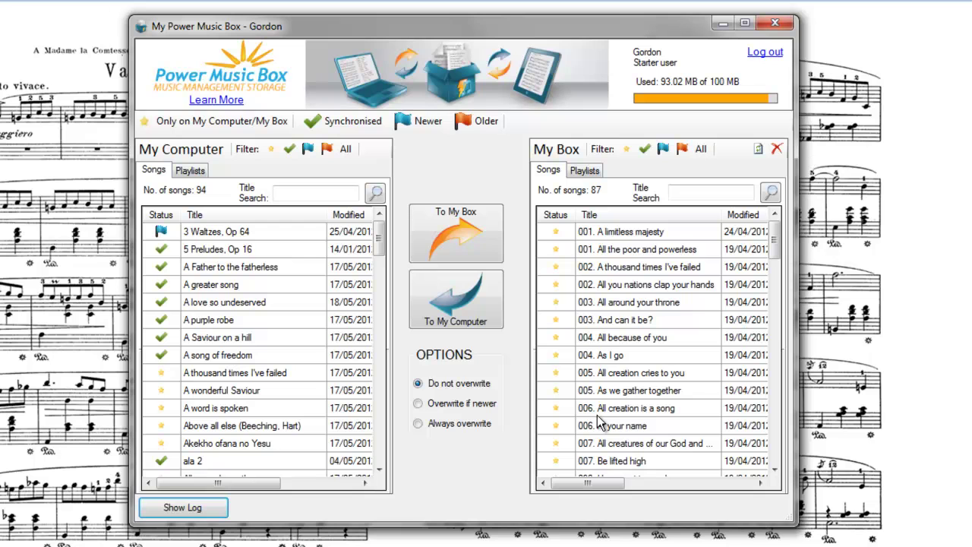
- Download 'Consolations' from My Box, bringing My Computer to 95 songs
{"action": "left_click_drag", "start_coordinate": [774, 242], "coordinate": [798, 384]}
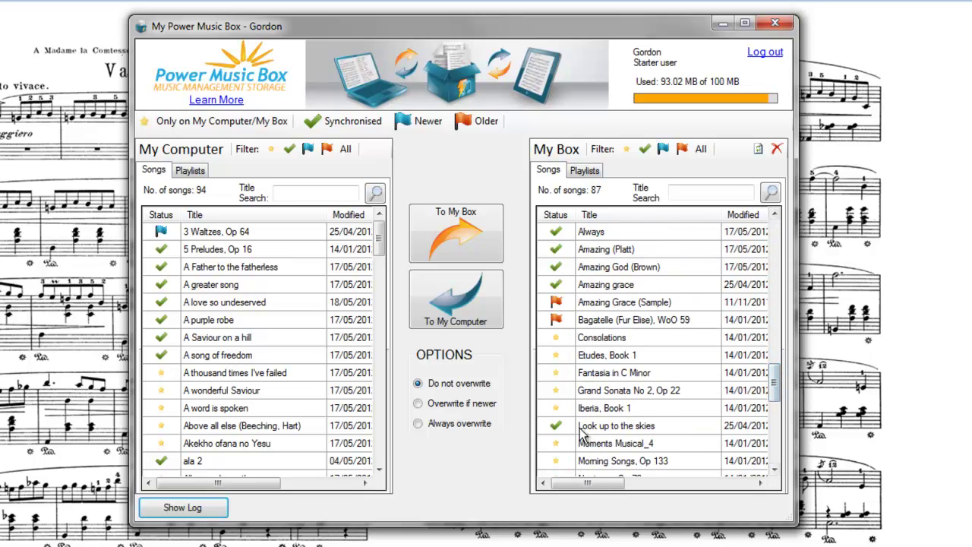
{"action": "left_click", "coordinate": [608, 344]}
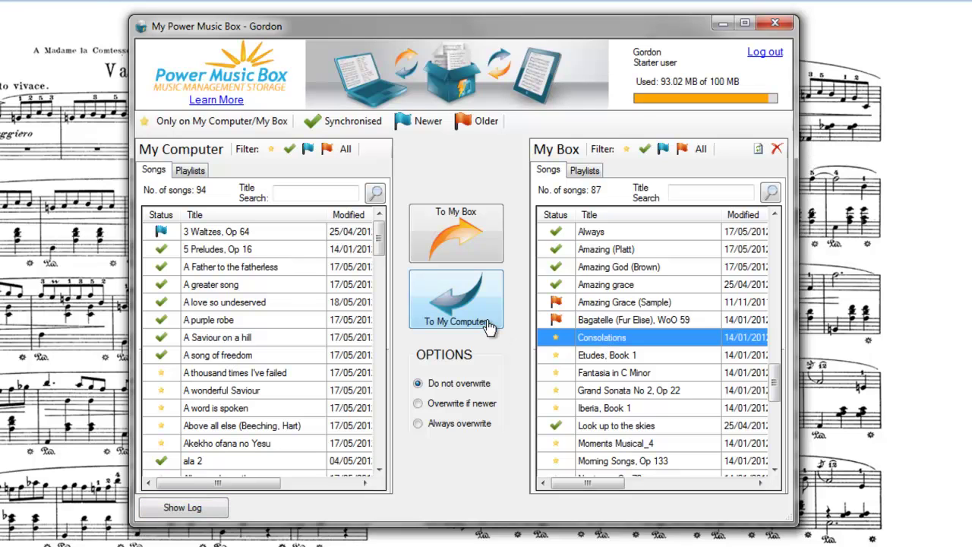
{"action": "left_click", "coordinate": [463, 304]}
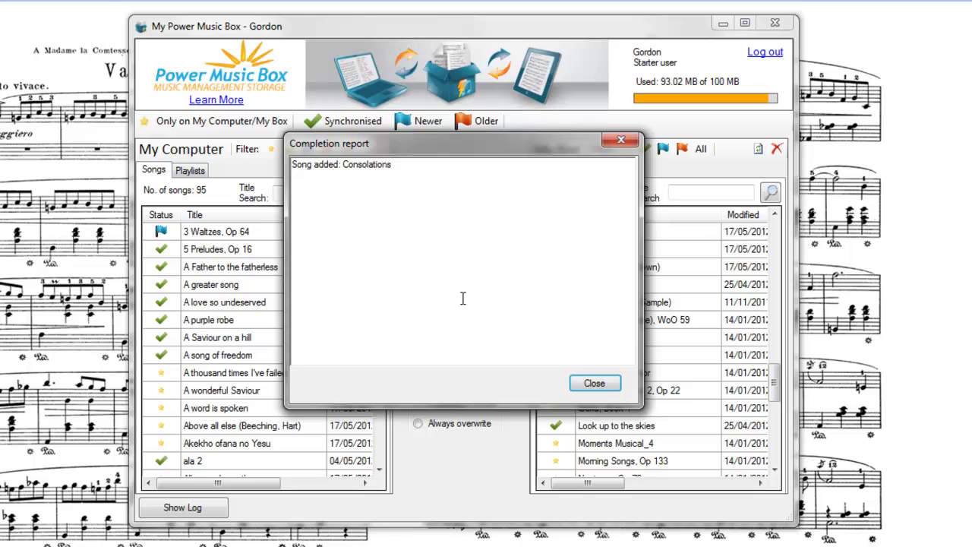
- Dismiss the download report, check the update log, then select 'Etudes, Book 1' in My Box
{"action": "left_click", "coordinate": [606, 385]}
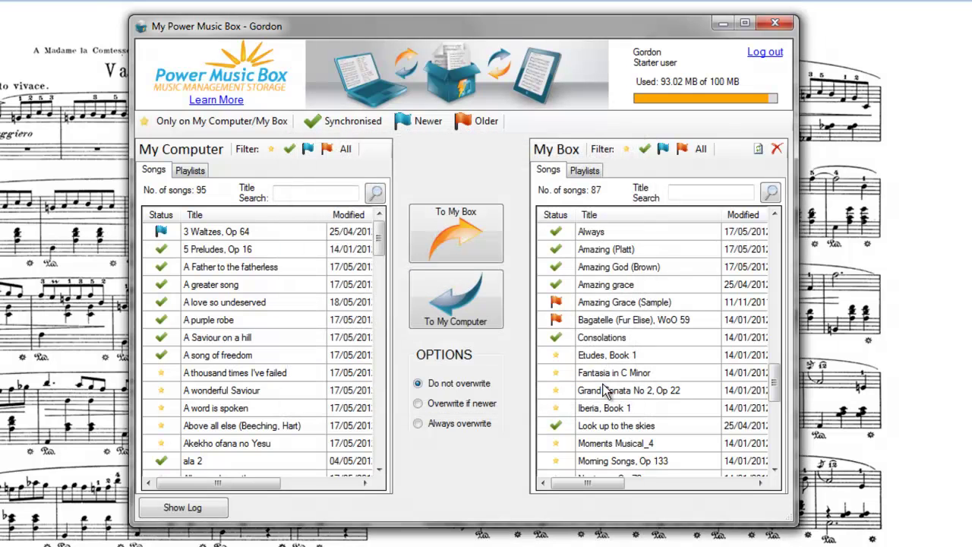
{"action": "left_click", "coordinate": [190, 507]}
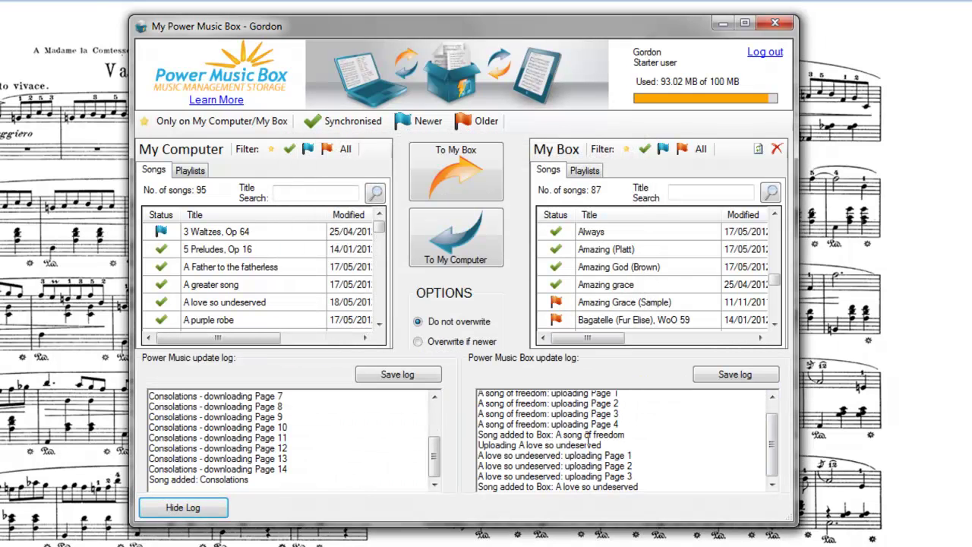
{"action": "mouse_move", "coordinate": [436, 462]}
{"action": "left_mouse_down"}
{"action": "mouse_move", "coordinate": [443, 419]}
{"action": "mouse_move", "coordinate": [433, 471]}
{"action": "left_mouse_up"}
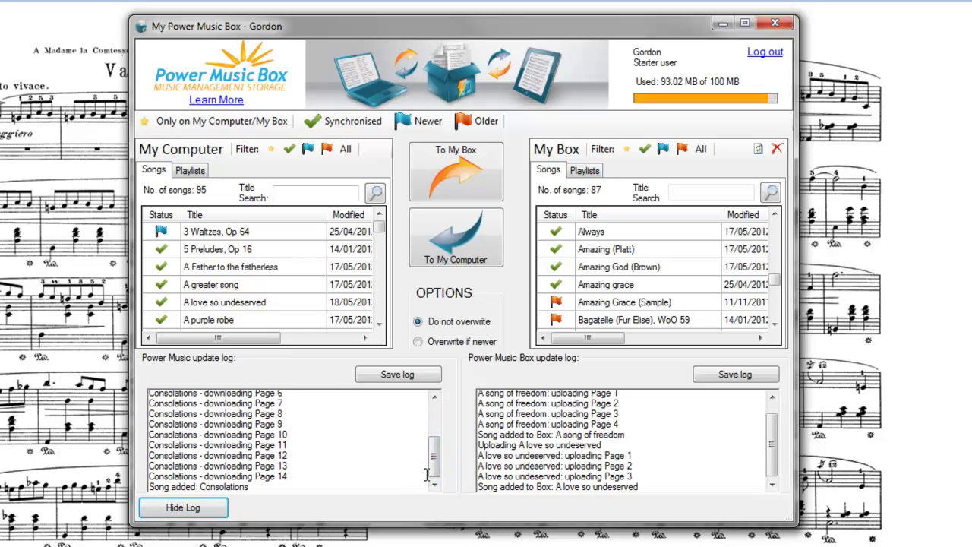
{"action": "left_click", "coordinate": [194, 510]}
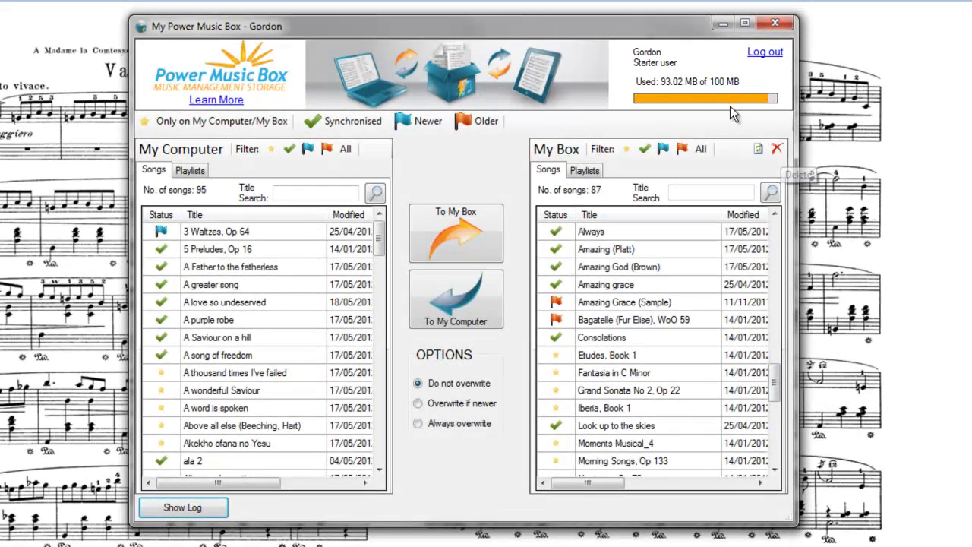
{"action": "left_click", "coordinate": [594, 357]}
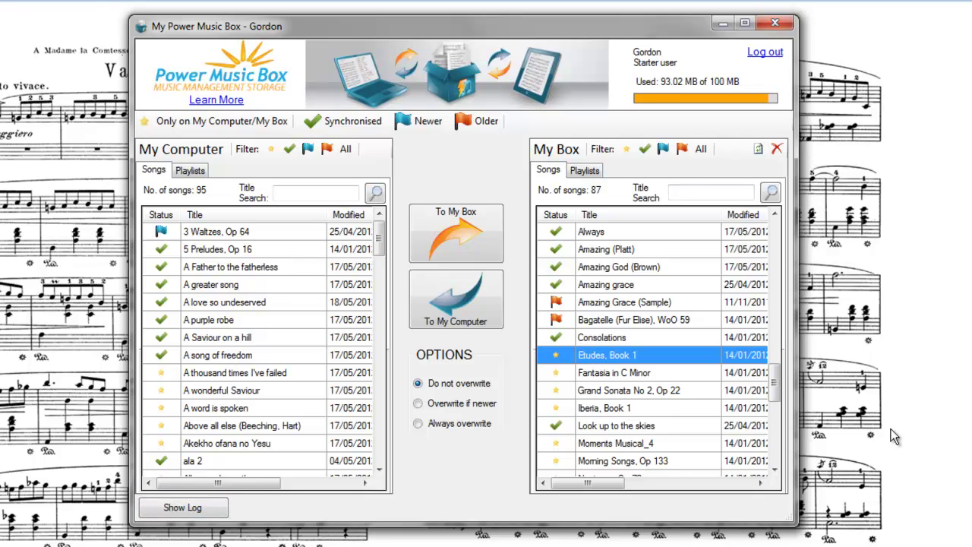
- Delete 'Etudes, Book 1' from My Box and confirm, leaving 86 songs
{"action": "left_click", "coordinate": [777, 149]}
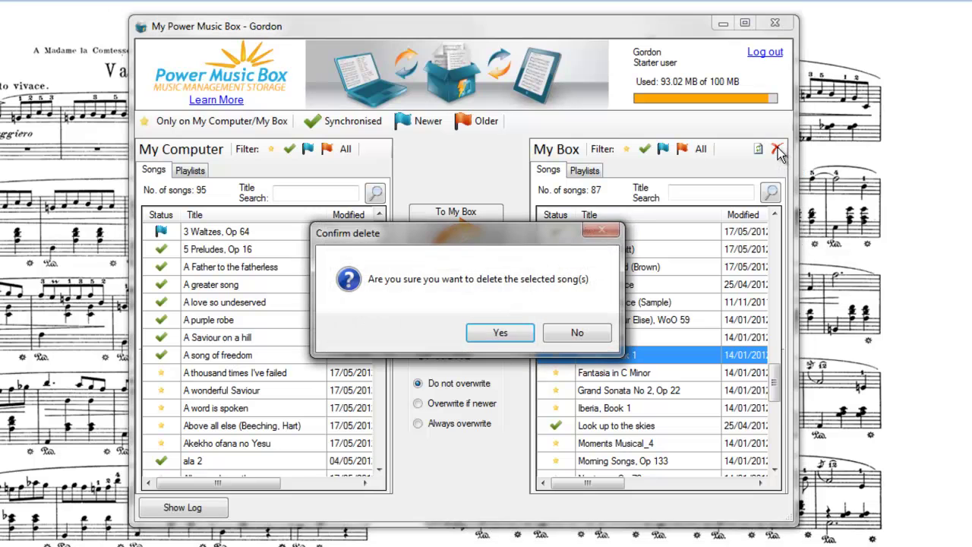
{"action": "left_click", "coordinate": [494, 333]}
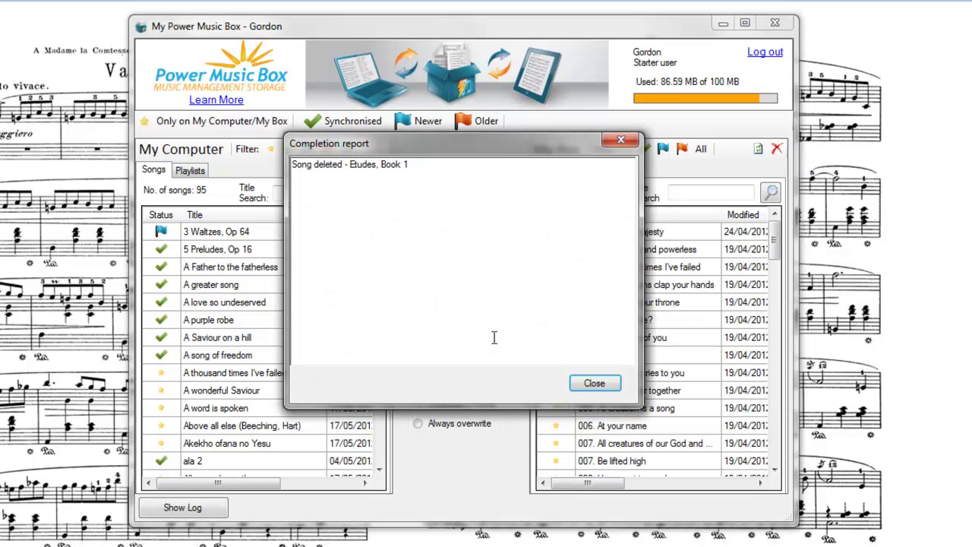
{"action": "left_click", "coordinate": [583, 385]}
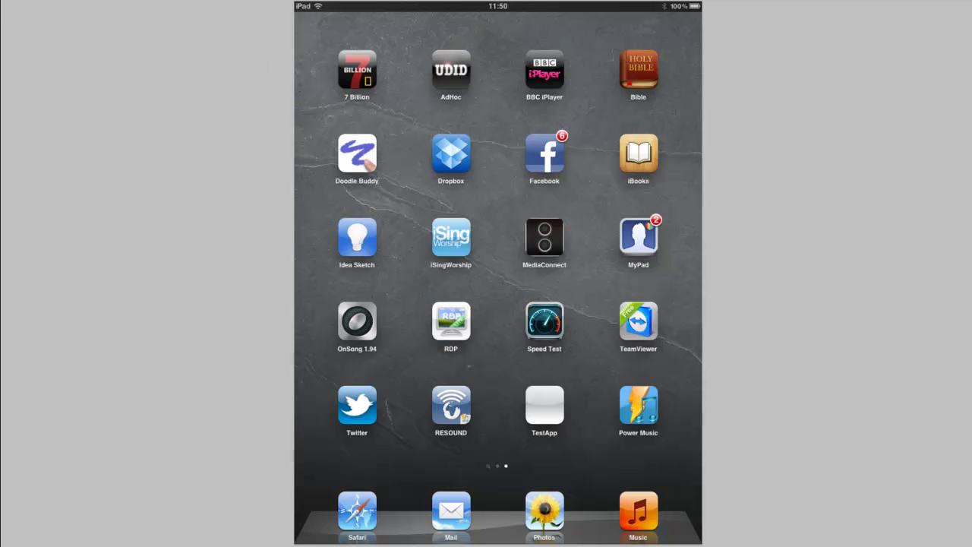
- Launch the Power Music iPad app and open the My PMBox sync screen
{"action": "left_click", "coordinate": [638, 405]}
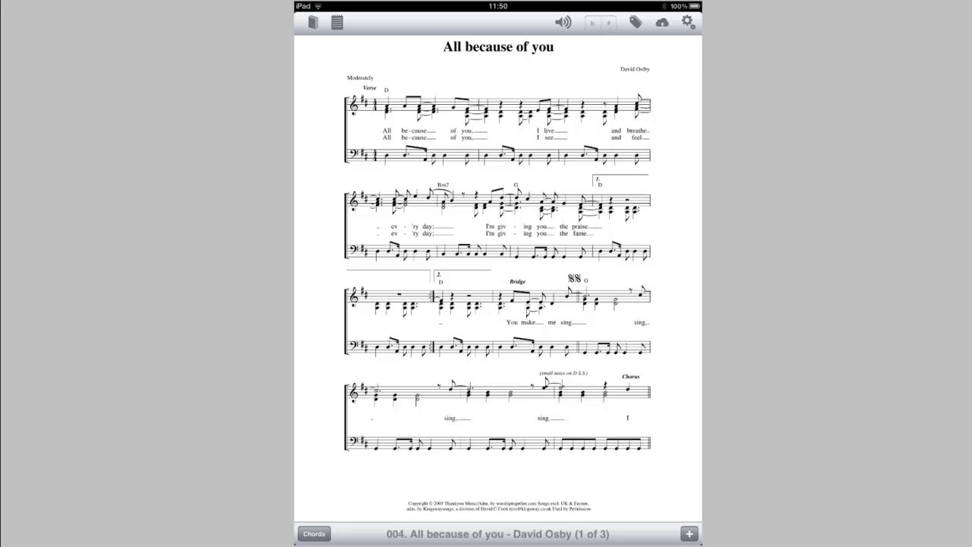
{"action": "left_click", "coordinate": [662, 22]}
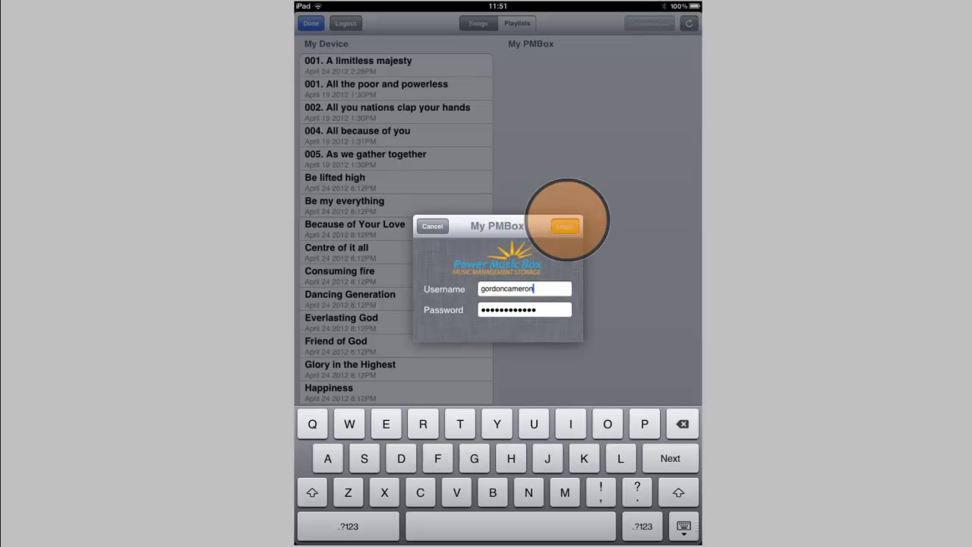
- Log in to My PMBox and download '002. A thousand times I've failed' onto the iPad
{"action": "left_click", "coordinate": [565, 226]}
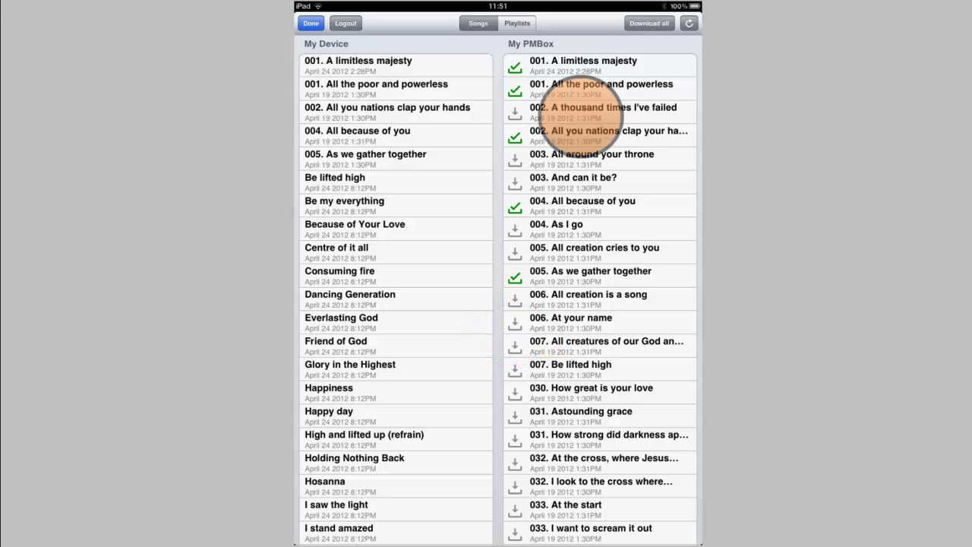
{"action": "left_click", "coordinate": [581, 113]}
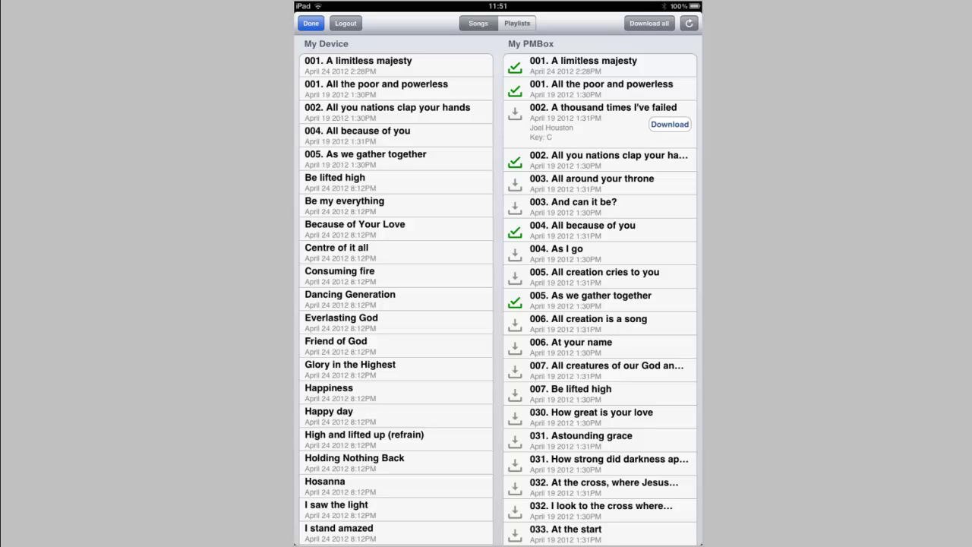
{"action": "left_click", "coordinate": [669, 124]}
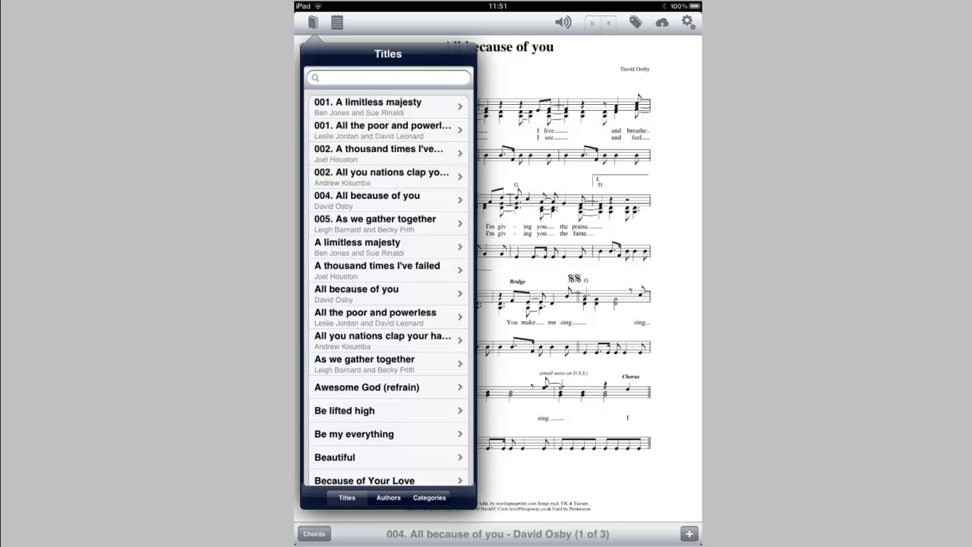
- Open '002. A thousand times I've failed' as sheet music and show its key and tempo details
{"action": "left_click", "coordinate": [379, 153]}
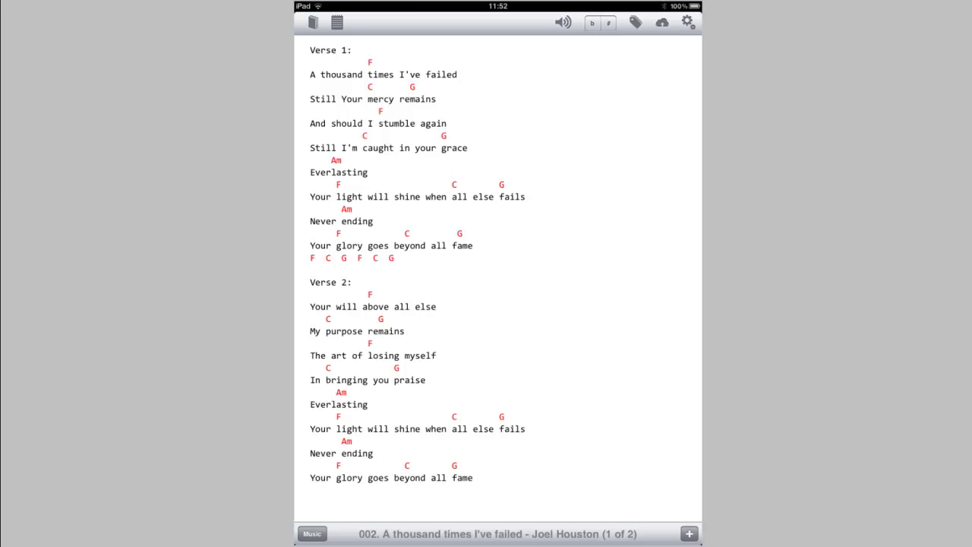
{"action": "left_click", "coordinate": [312, 534]}
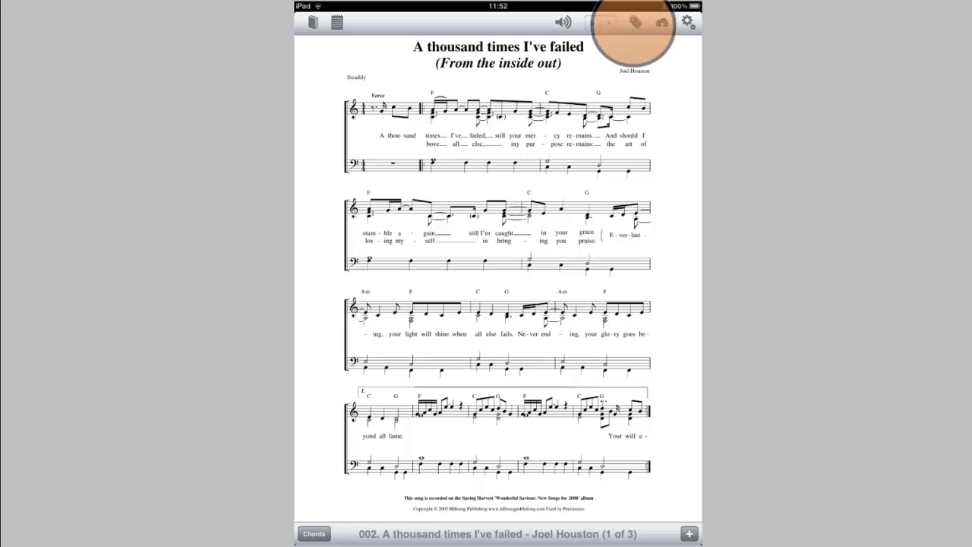
{"action": "left_click", "coordinate": [635, 22]}
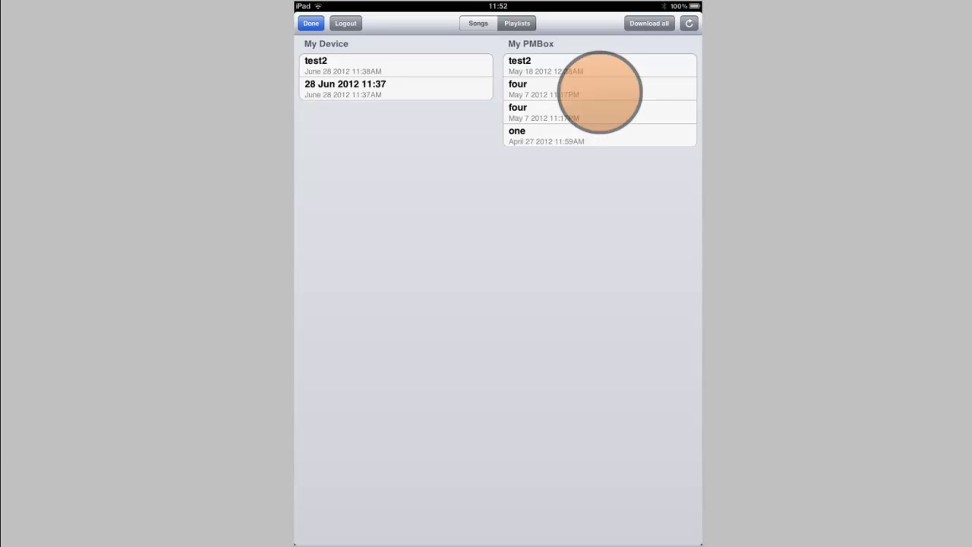
- Show the songs in the 'four' playlist under My PMBox and download it
{"action": "left_click", "coordinate": [601, 88]}
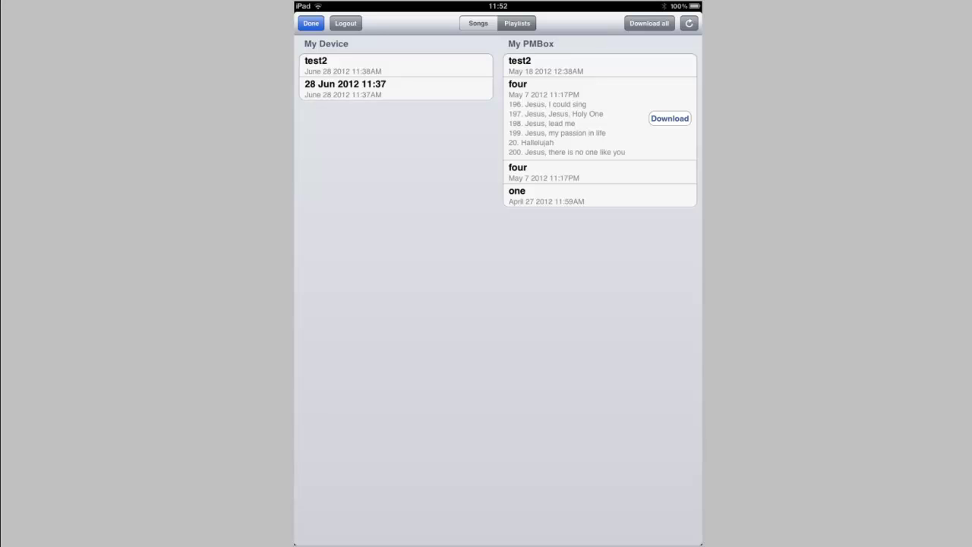
{"action": "left_click", "coordinate": [669, 119]}
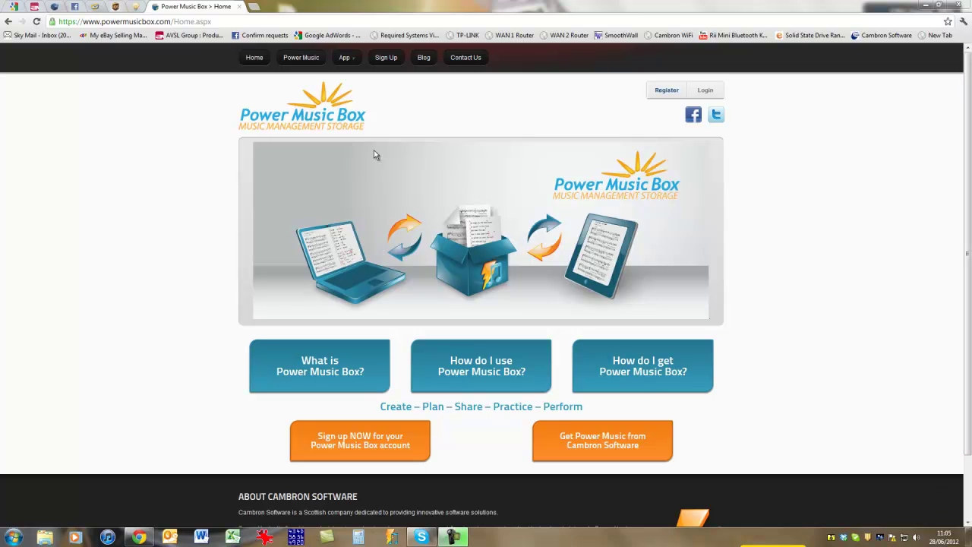
{"action": "left_click", "coordinate": [304, 59]}
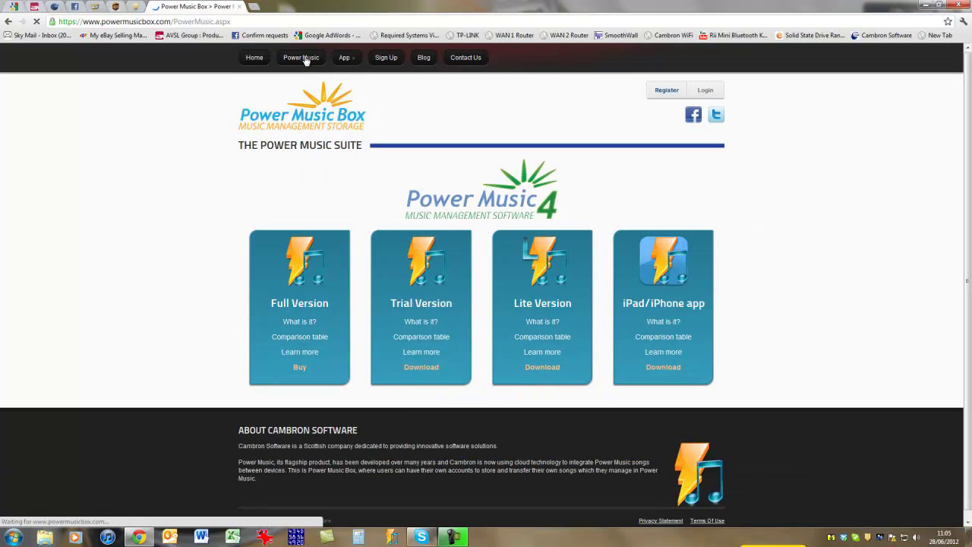
{"action": "left_click", "coordinate": [347, 65]}
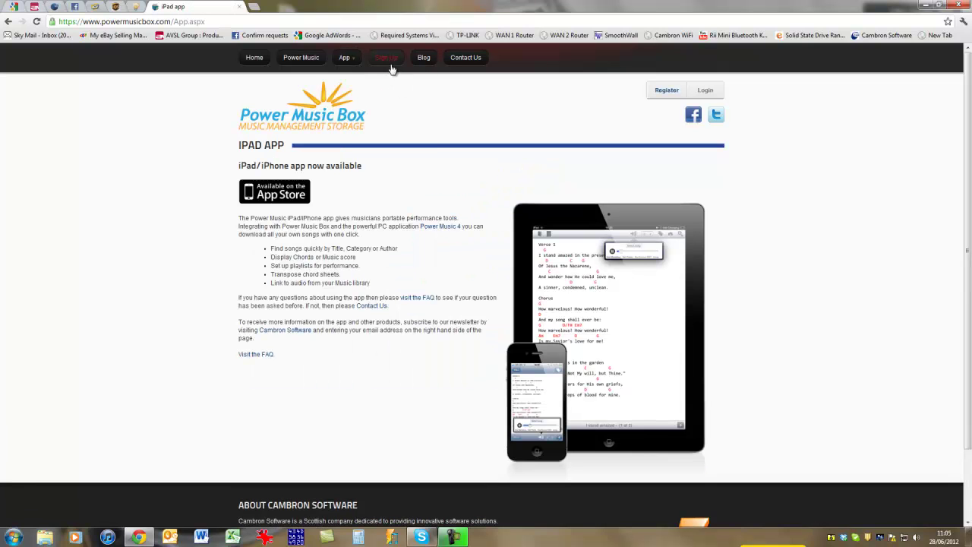
{"action": "left_click", "coordinate": [423, 58]}
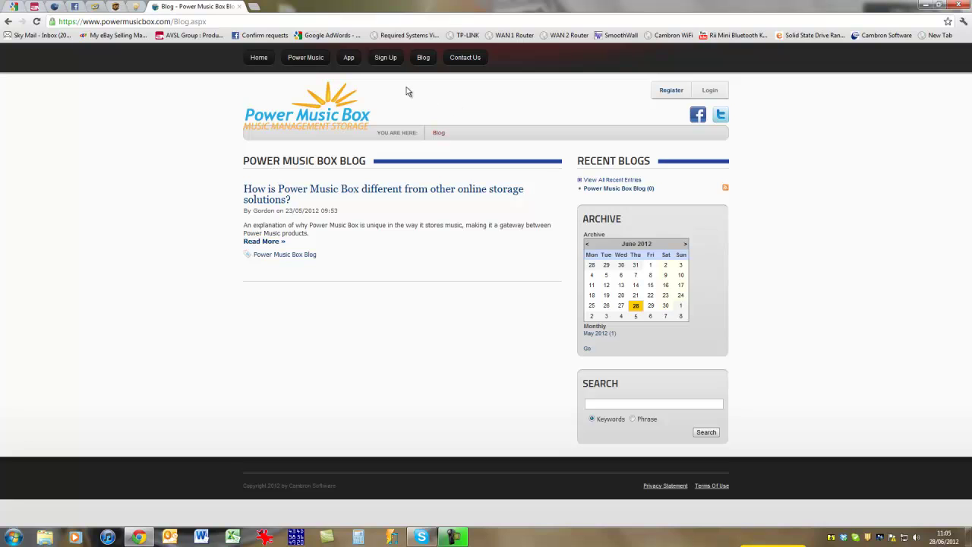
{"action": "left_click", "coordinate": [473, 63]}
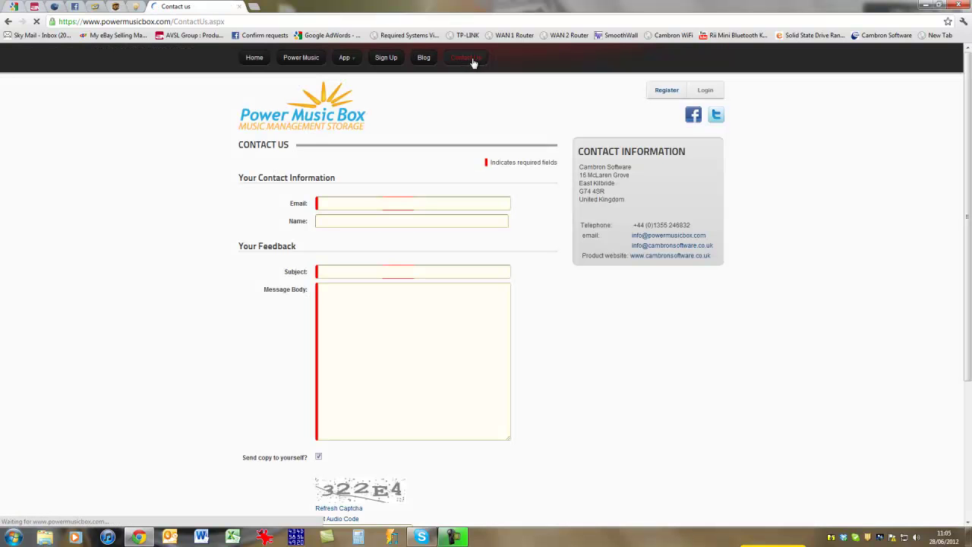
{"action": "left_click", "coordinate": [254, 58]}
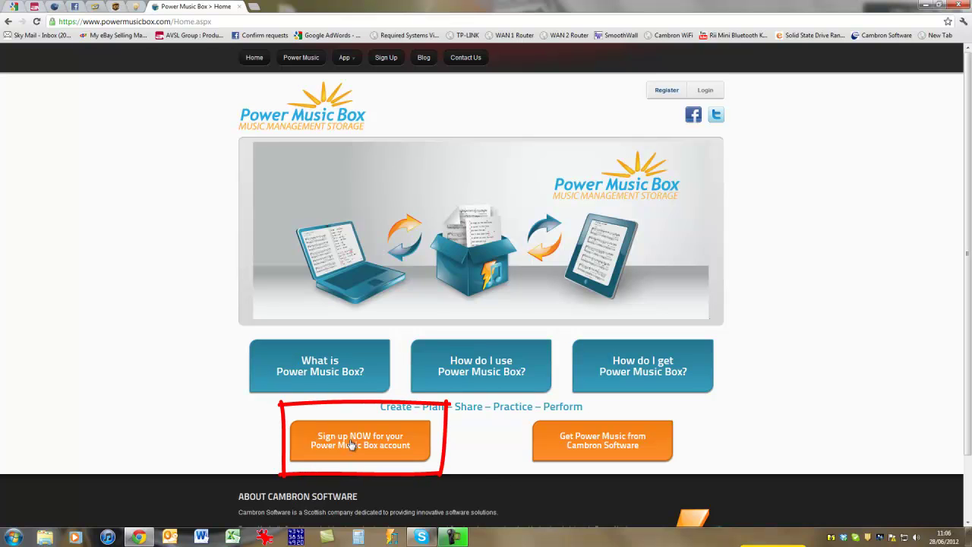
- Open the Register page with the 'Sign up NOW for your Power Music Box account' button
{"action": "left_click", "coordinate": [674, 93]}
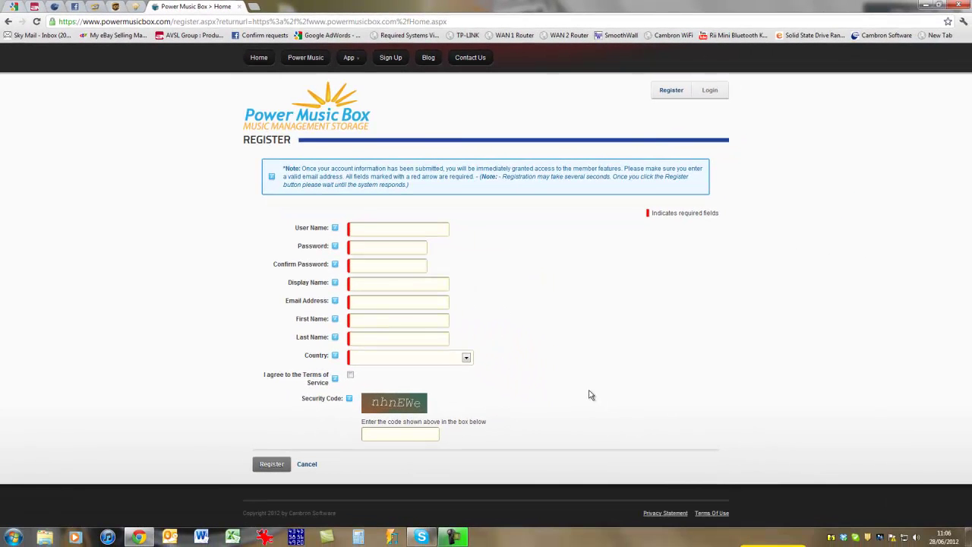
- Log in with the account username and password, then open the Starter/Standard/Power User Packages page
{"action": "left_click", "coordinate": [709, 90]}
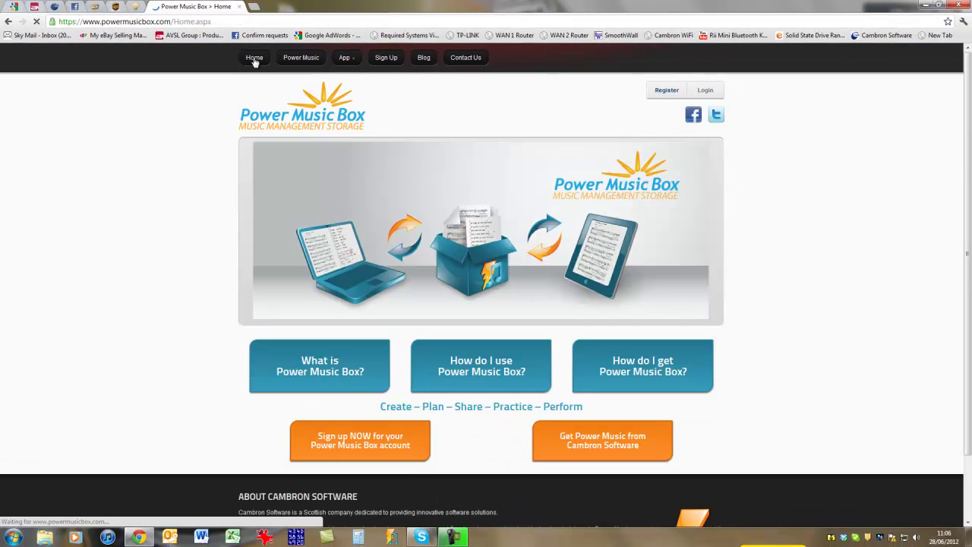
{"action": "left_click", "coordinate": [708, 91]}
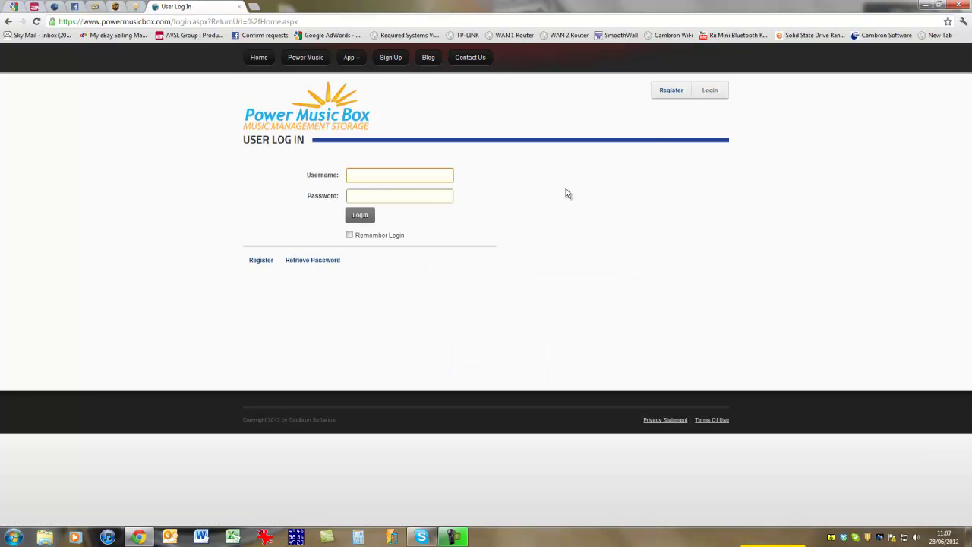
{"action": "key", "text": "Tab"}
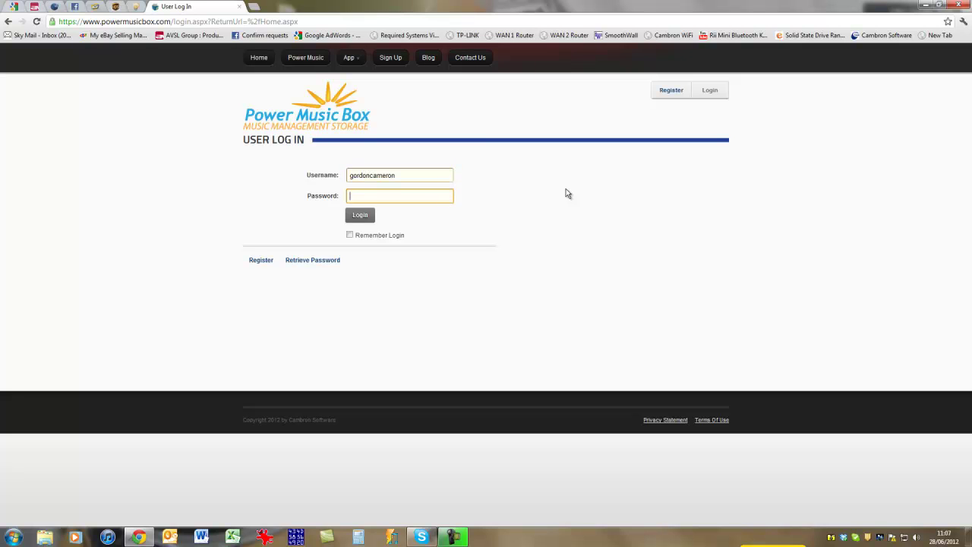
{"action": "type", "text": "••••••••••••"}
{"action": "left_click", "coordinate": [372, 216]}
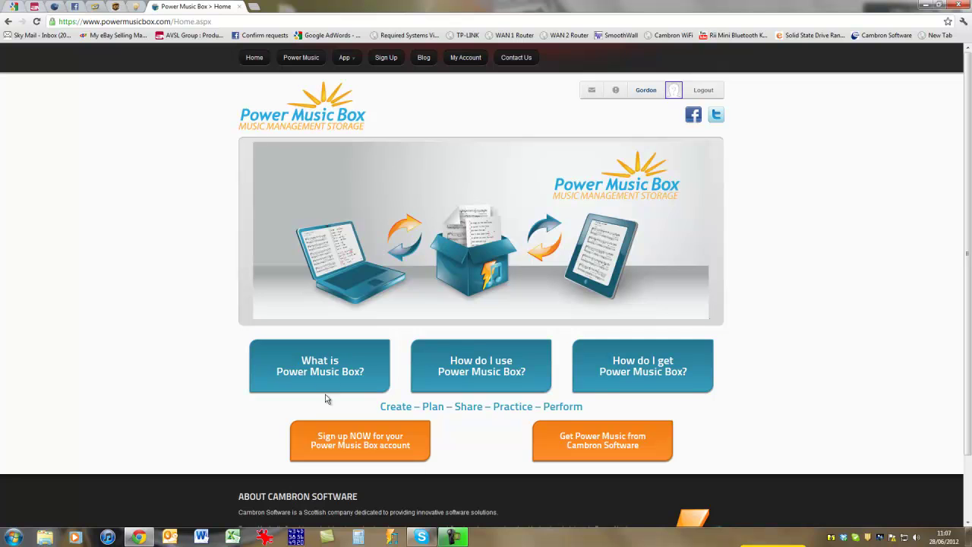
{"action": "left_click", "coordinate": [370, 448]}
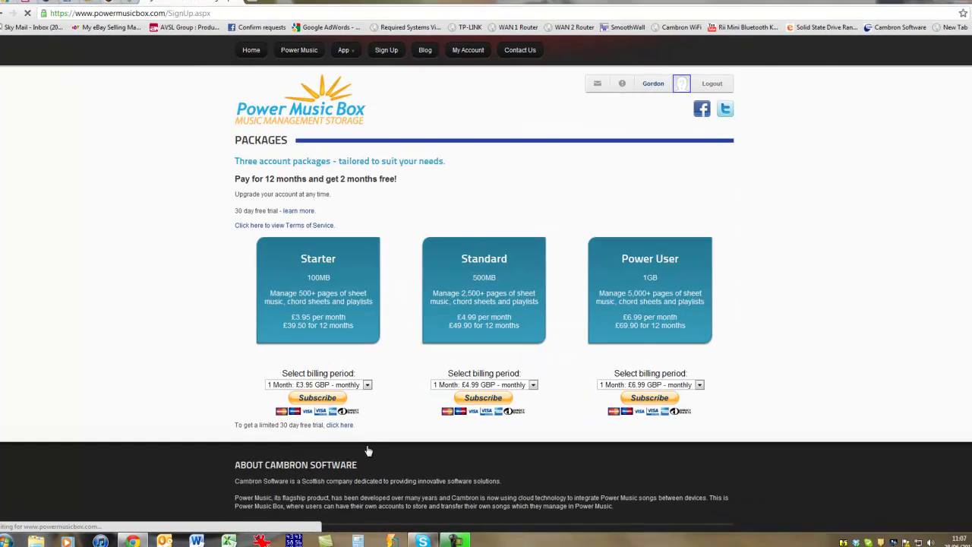